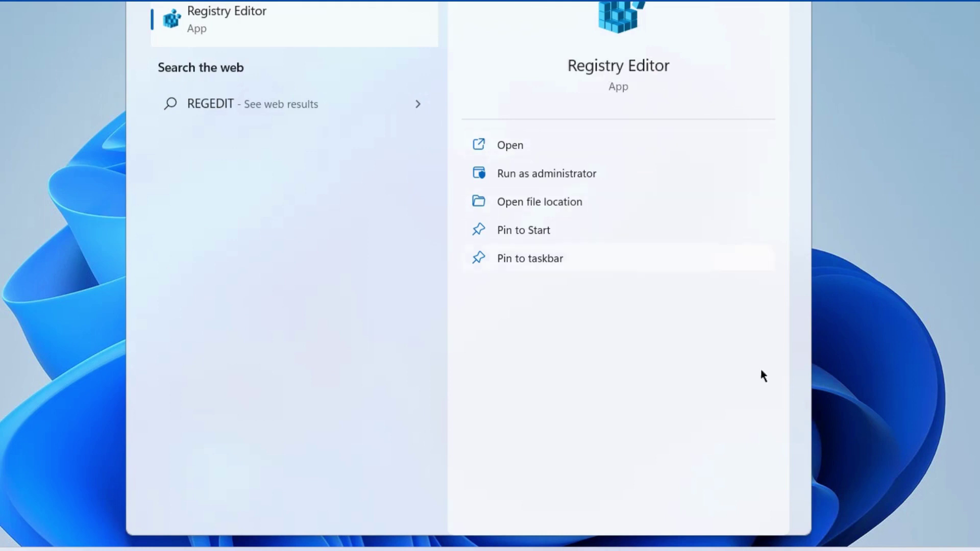
Launch Registry Editor from the 'regedit' Windows Search result.
key(Return)
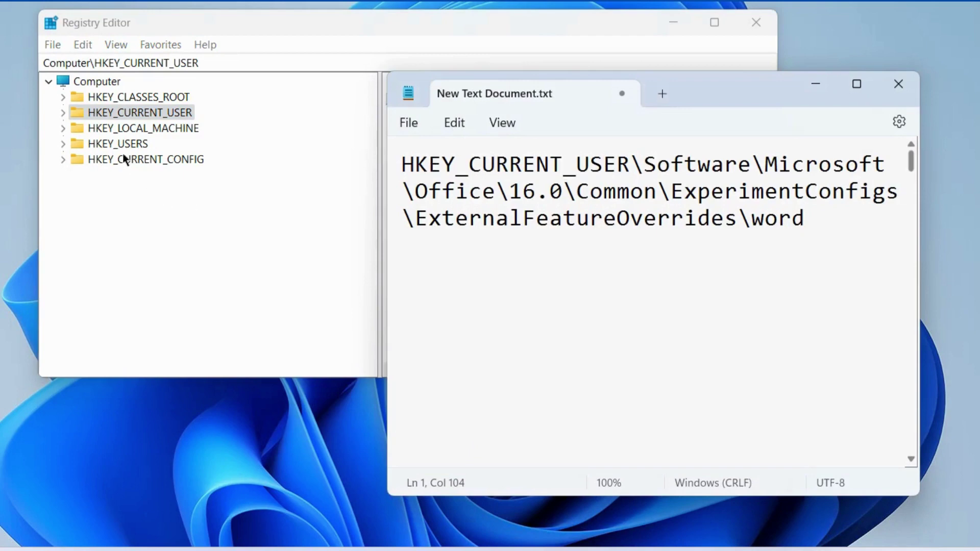
Expand HKEY_CURRENT_USER, Software and Microsoft, checking the target path in the notes.
click(62, 115)
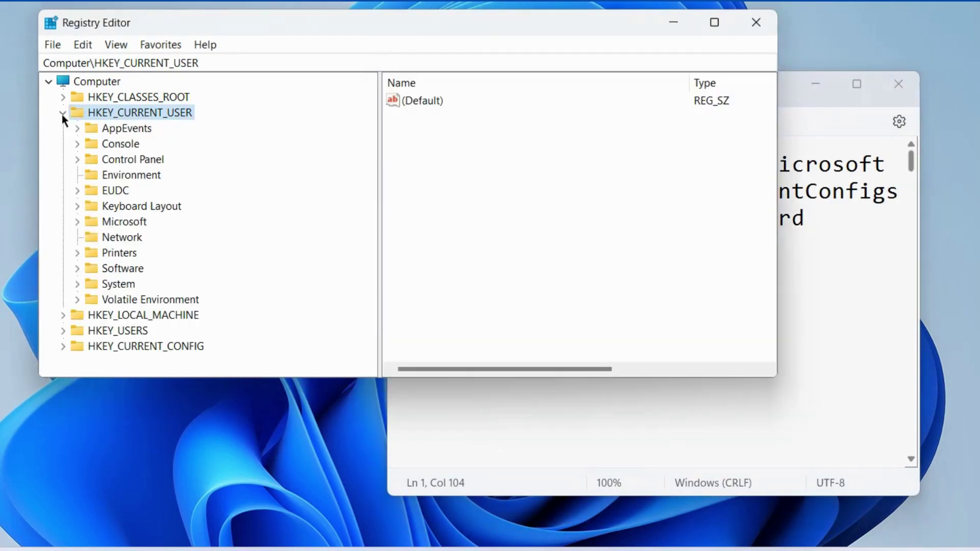
click(804, 100)
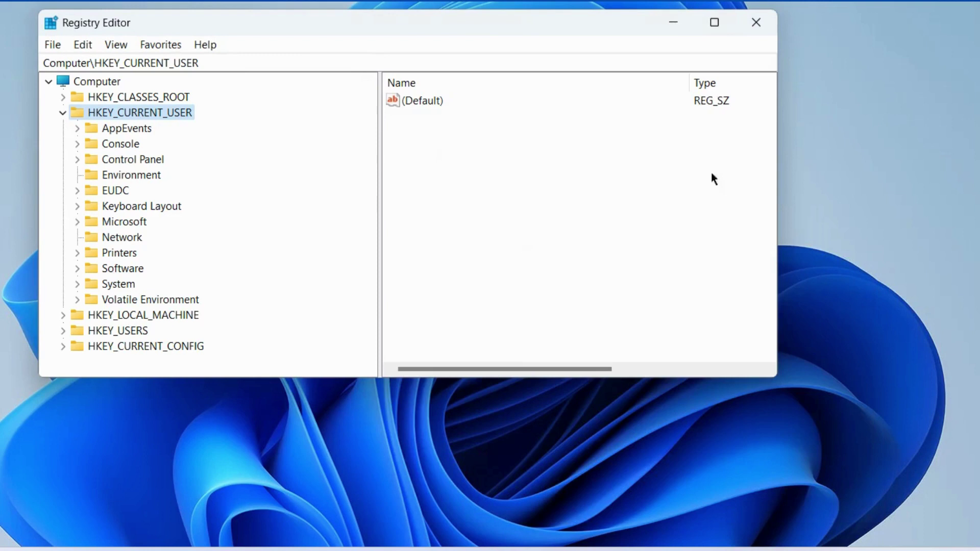
key(alt+Tab)
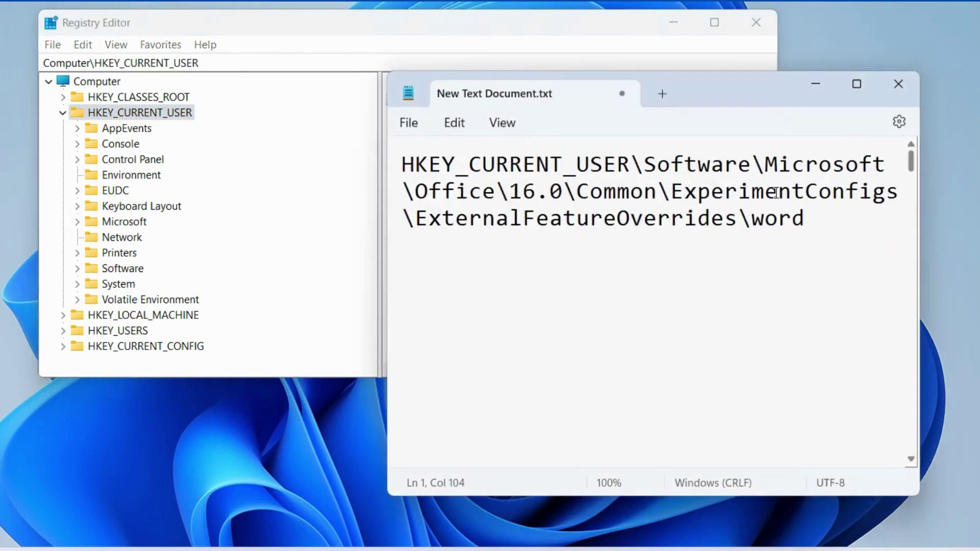
double_click(82, 269)
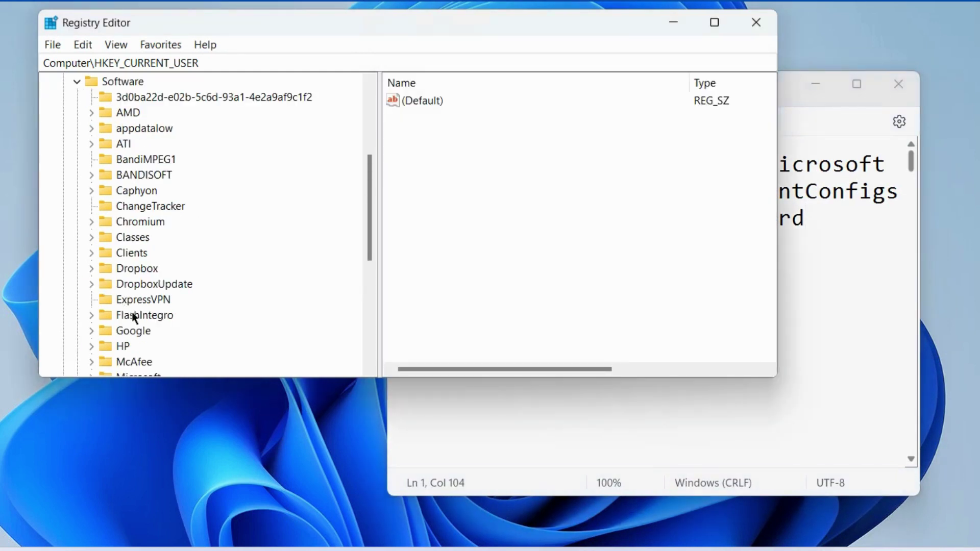
scroll(132, 312, down, 3)
scroll(133, 313, down, 1)
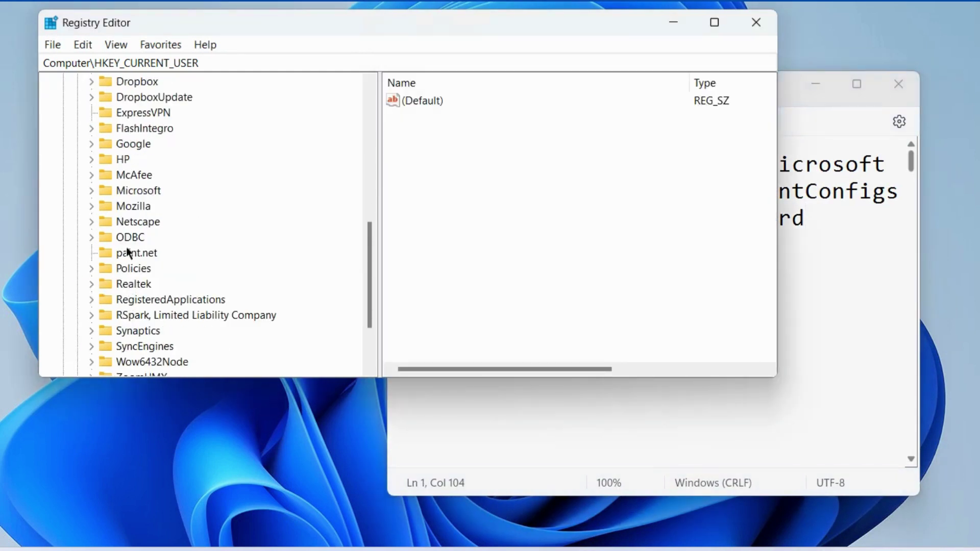
click(92, 191)
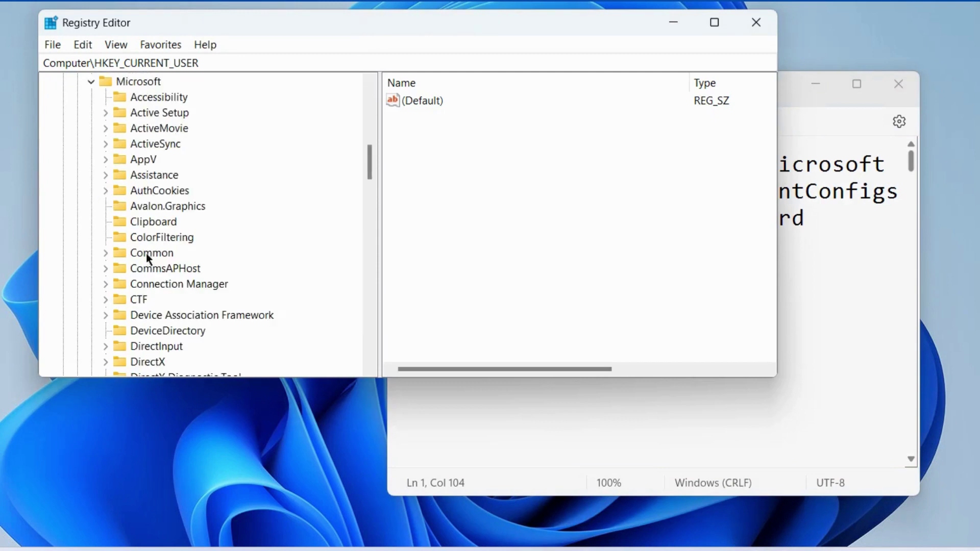
scroll(147, 253, down, 3)
scroll(148, 307, down, 2)
scroll(148, 307, down, 4)
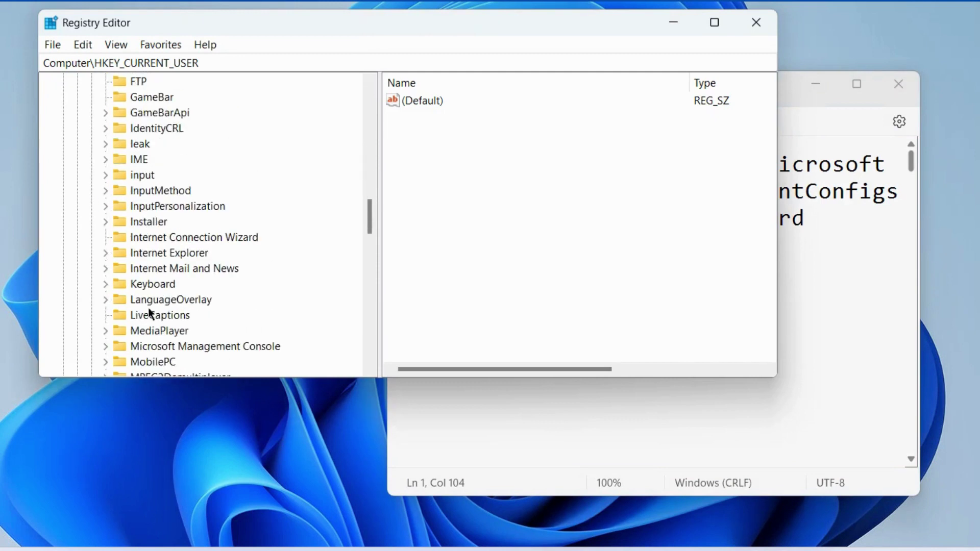
scroll(148, 312, down, 3)
scroll(148, 307, down, 2)
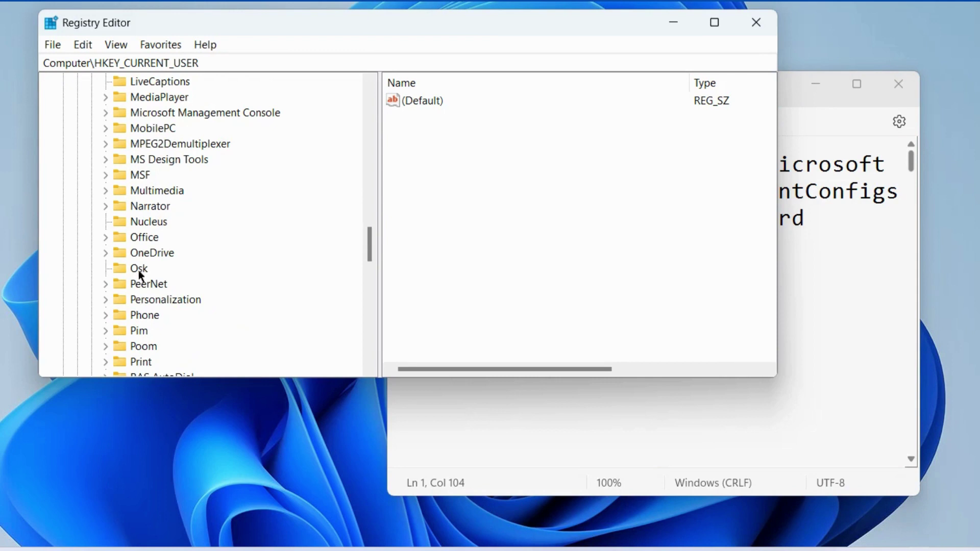
Drill through Office\16.0\Common\ExperimentConfigs\ExternalFeatureOverrides and select the word key.
click(106, 238)
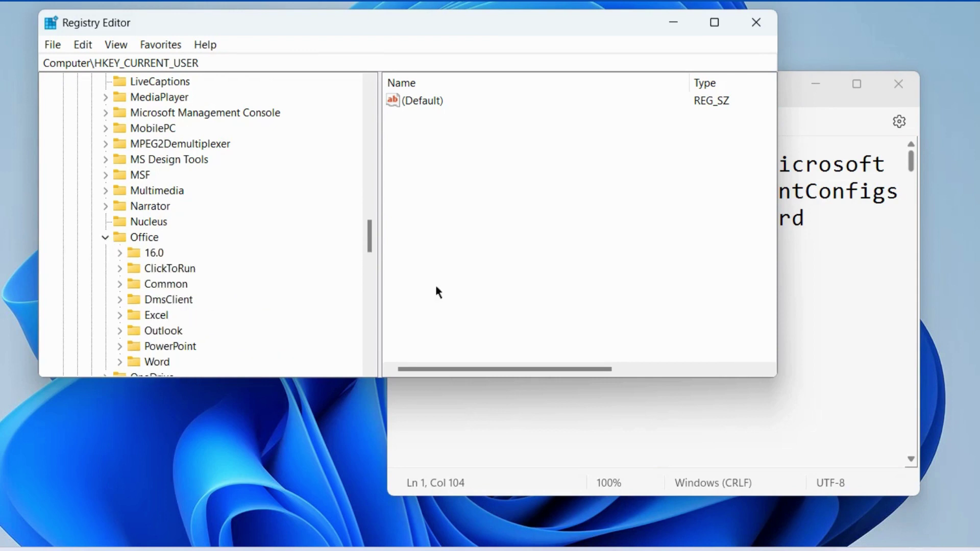
click(120, 252)
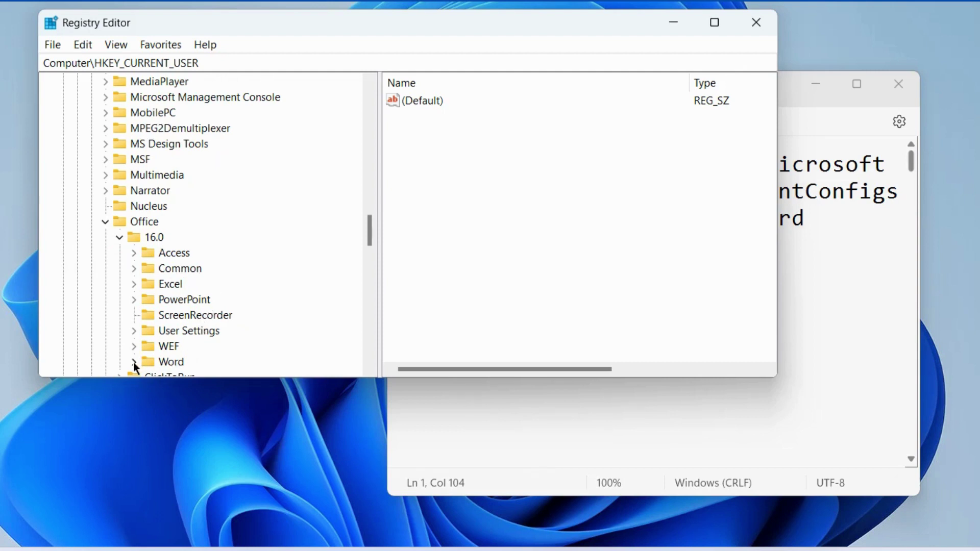
click(797, 98)
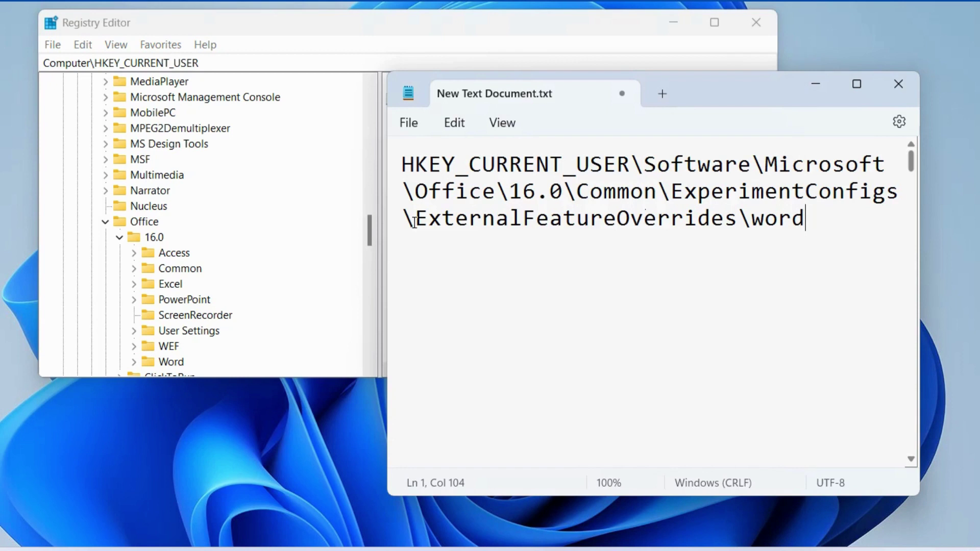
click(135, 269)
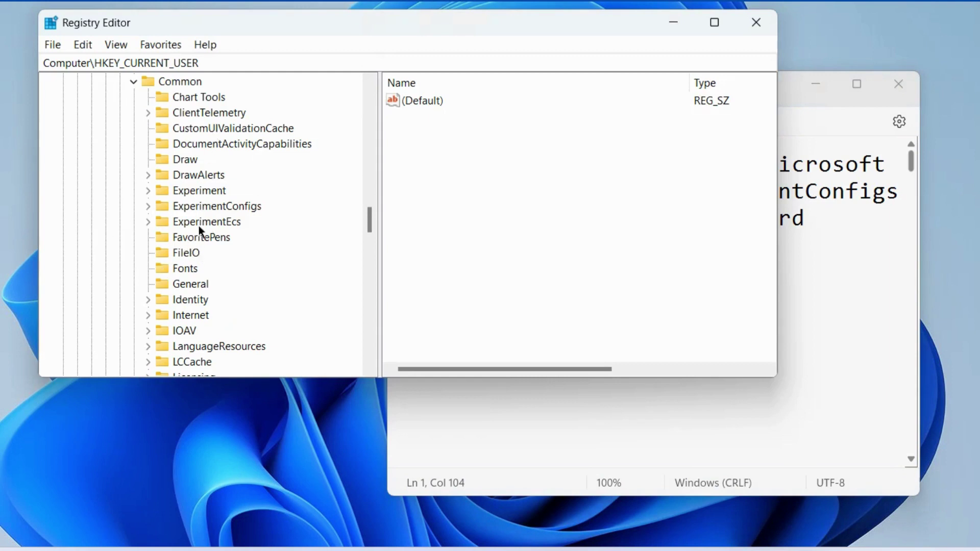
click(150, 207)
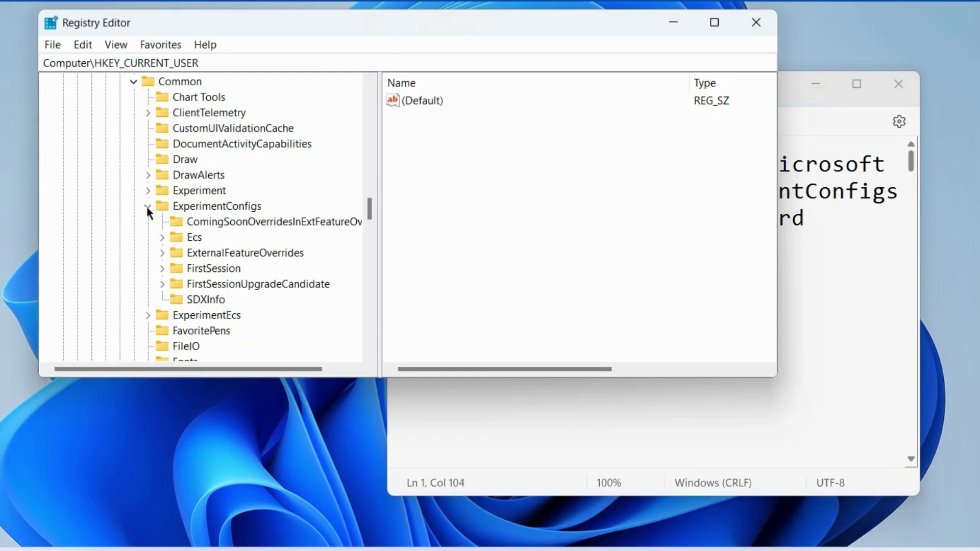
click(161, 253)
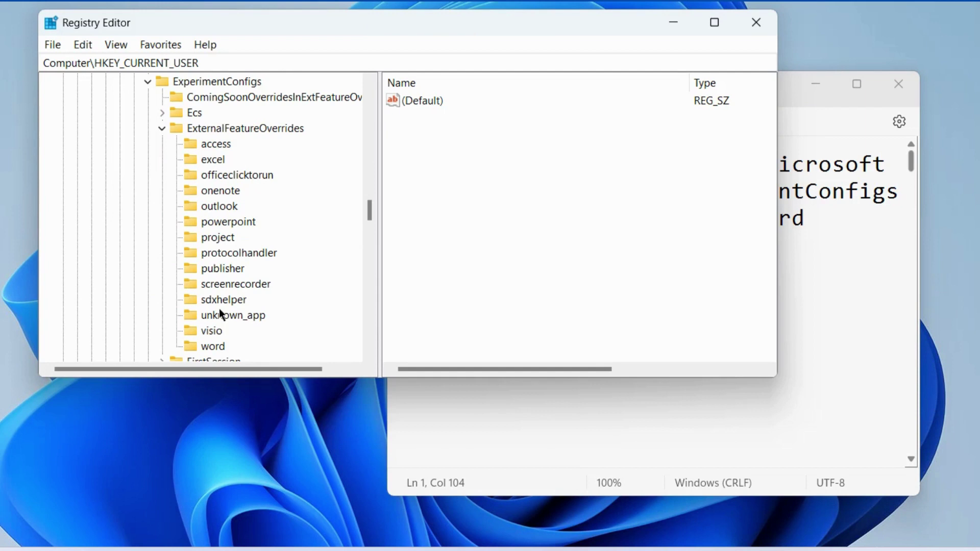
scroll(219, 309, down, 1)
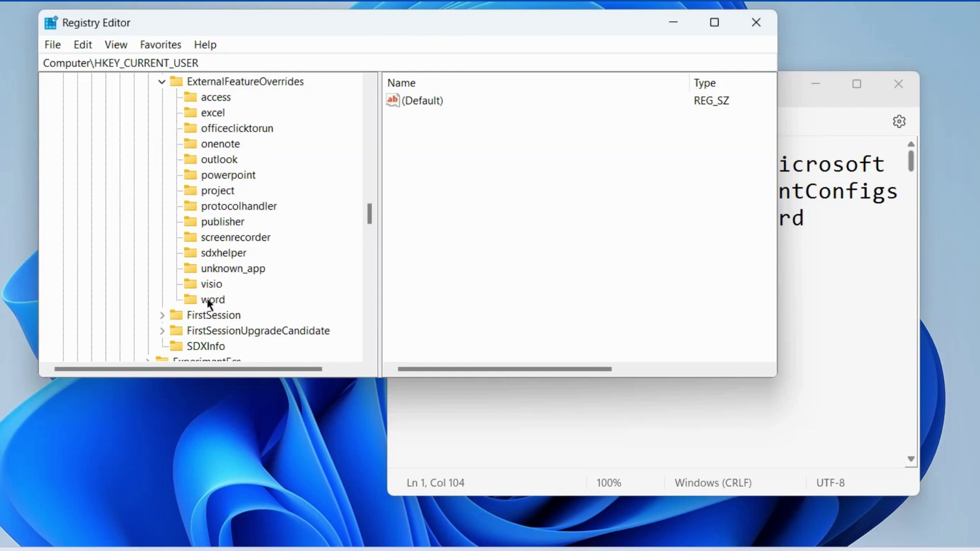
click(210, 300)
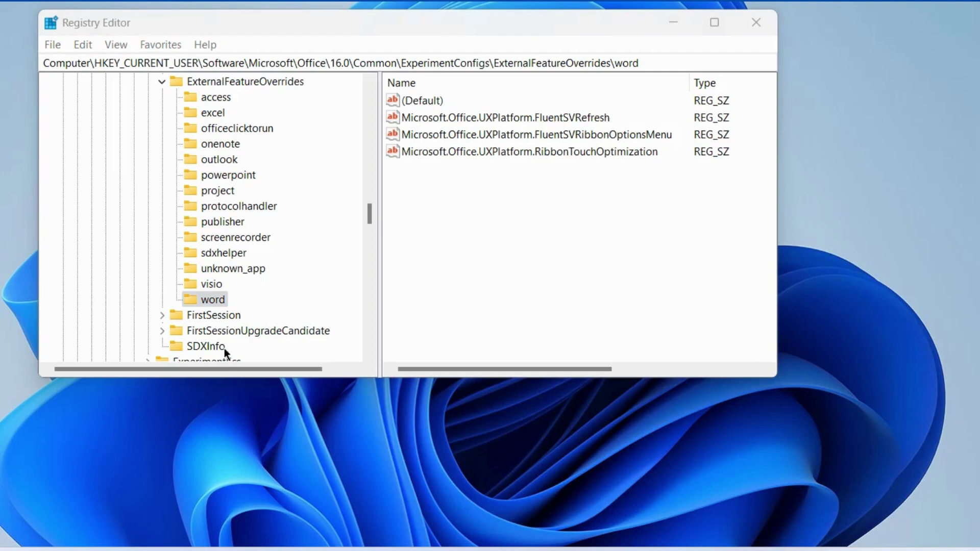
Create a string value named Microsoft.Office.Word.CoPilotExperiment in the word key.
click(206, 304)
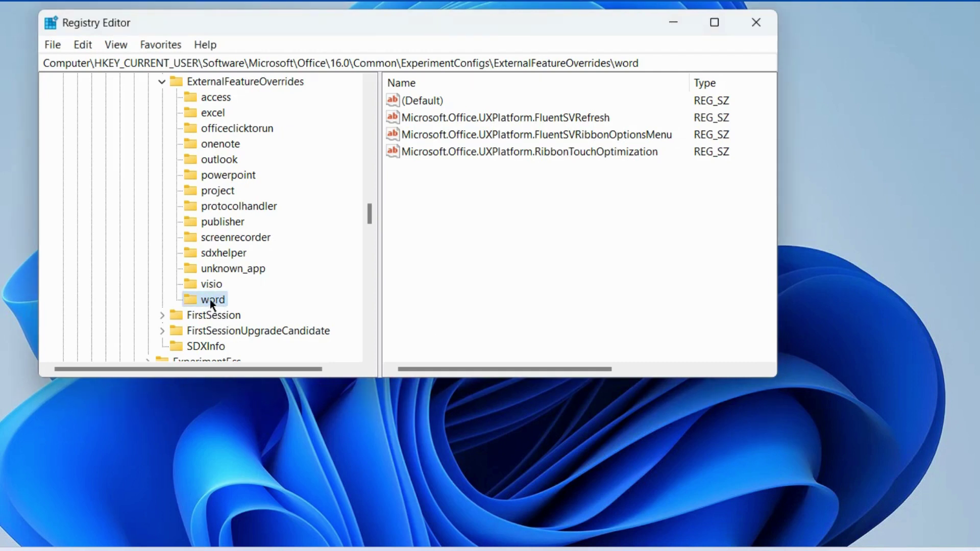
right_click(212, 299)
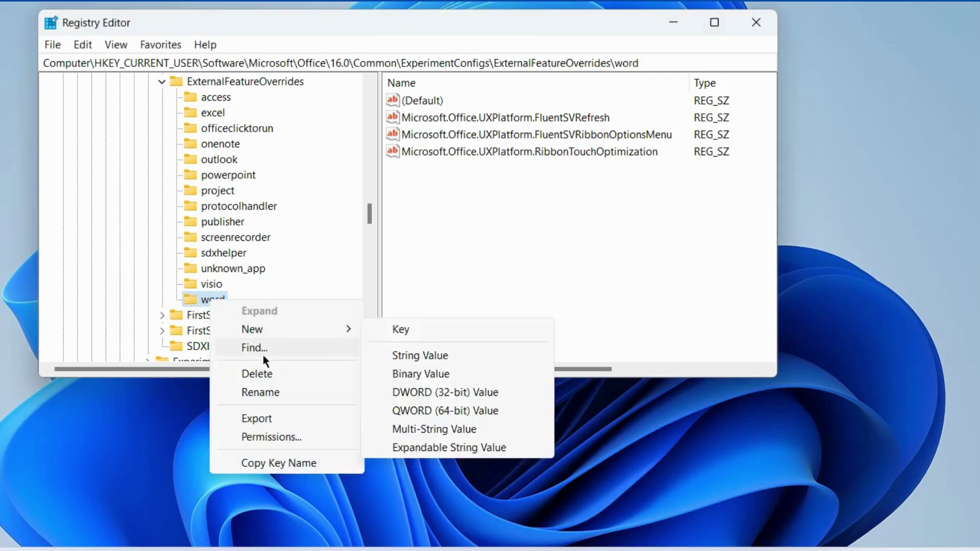
mouse_move(252, 329)
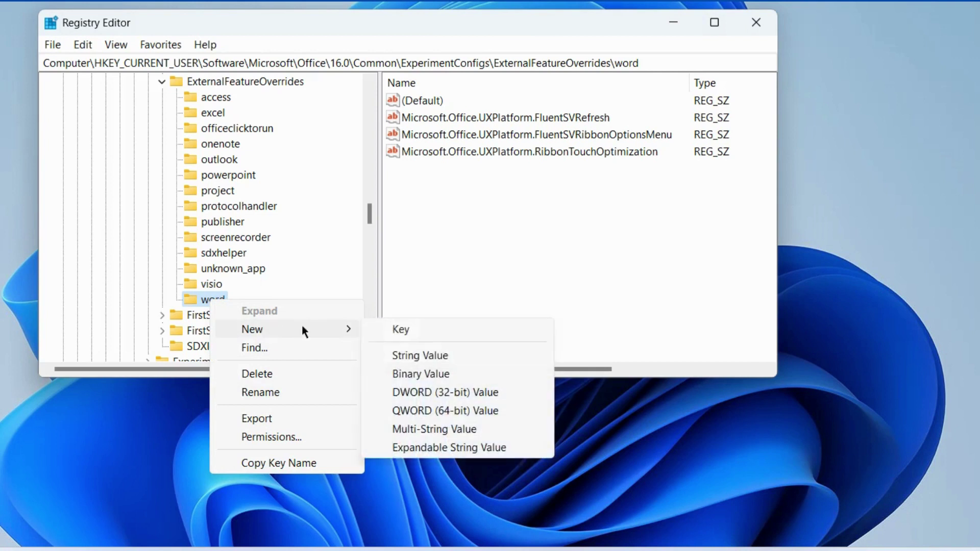
click(425, 356)
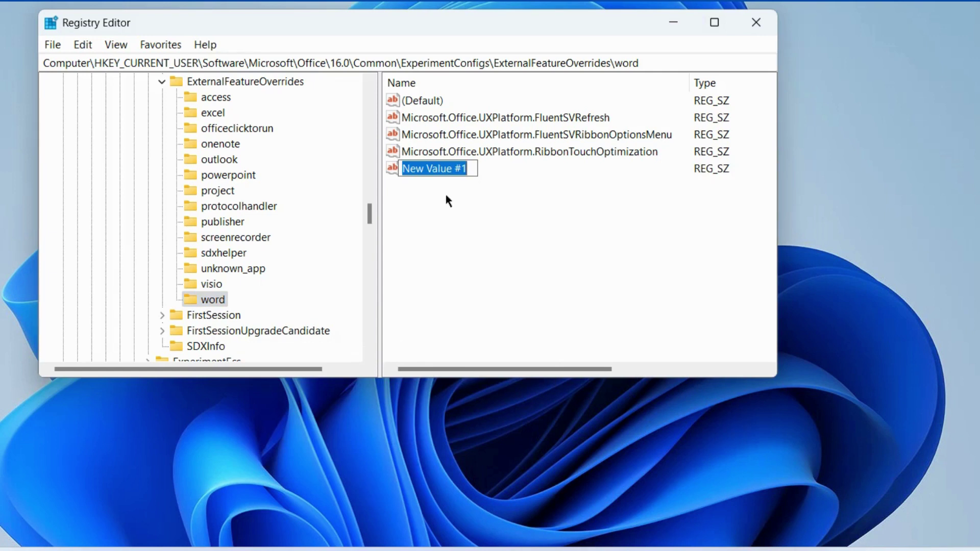
text(Microsoft.Office.Word.CoPilotExperiment)
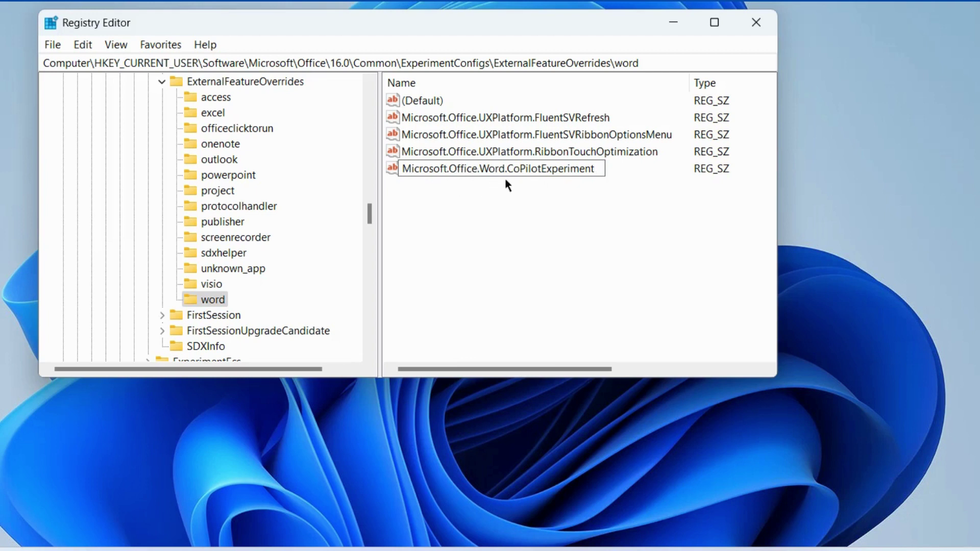
key(Return)
click(565, 223)
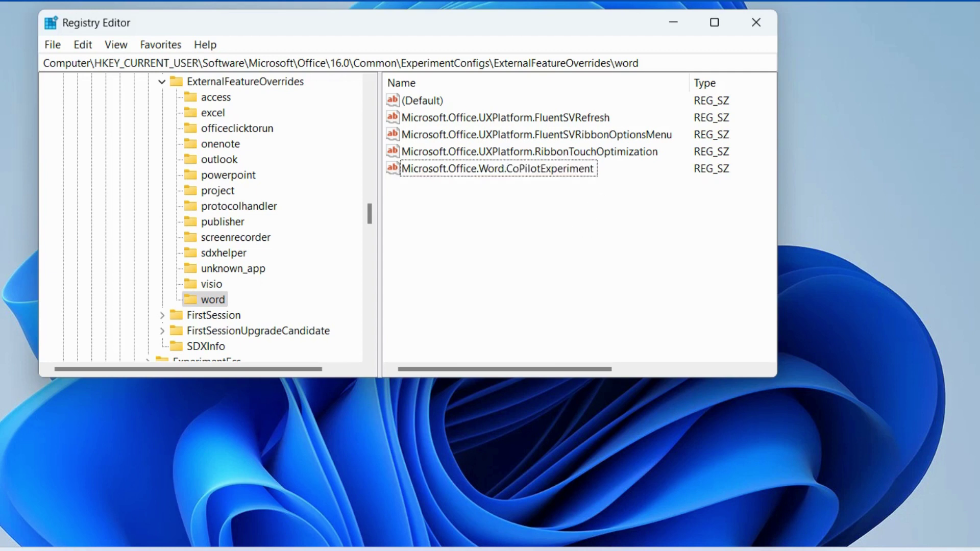
Edit Microsoft.Office.Word.CoPilotExperiment, correcting a typo, and save True as its data.
click(810, 30)
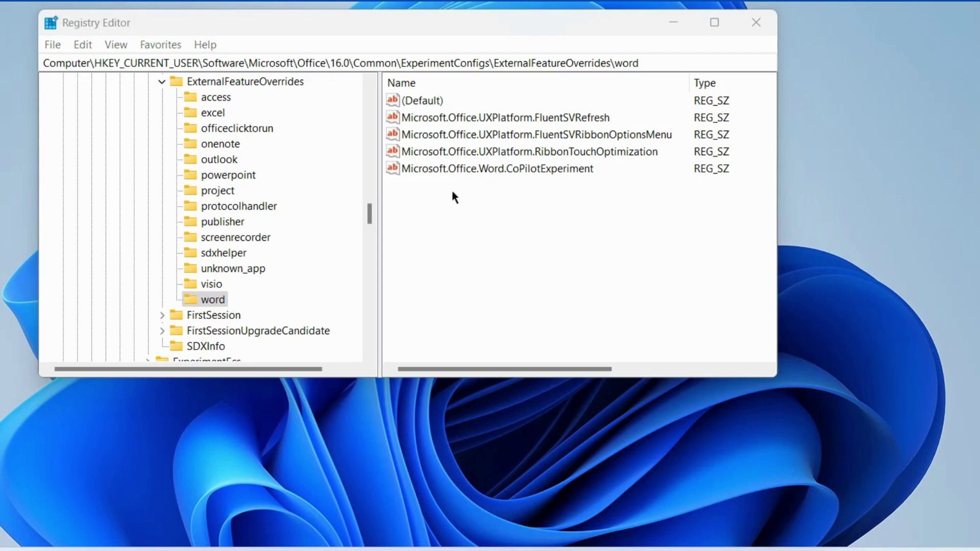
double_click(476, 170)
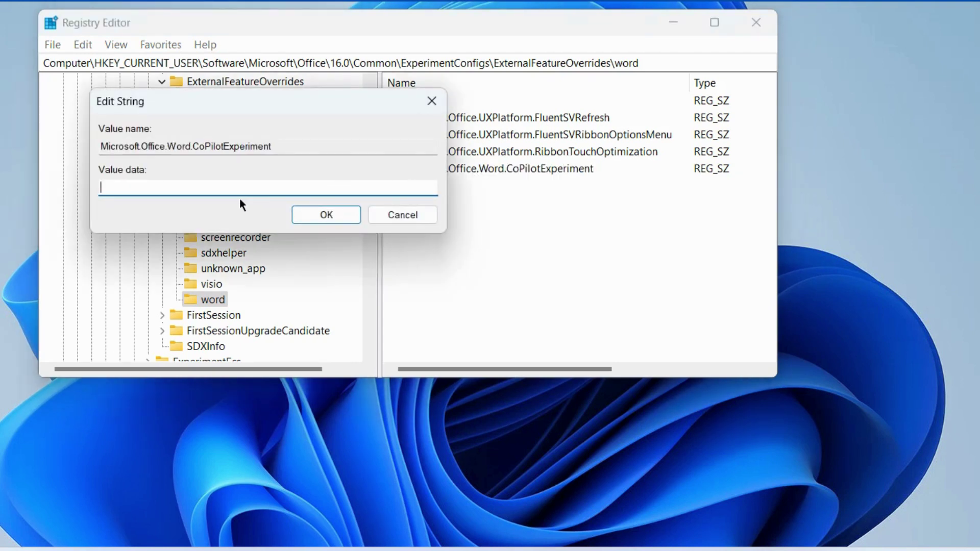
text(t)
text(RUE)
key(BackSpace)
key(BackSpace)
key(BackSpace)
key(BackSpace)
text(Tru)
text(e)
click(327, 215)
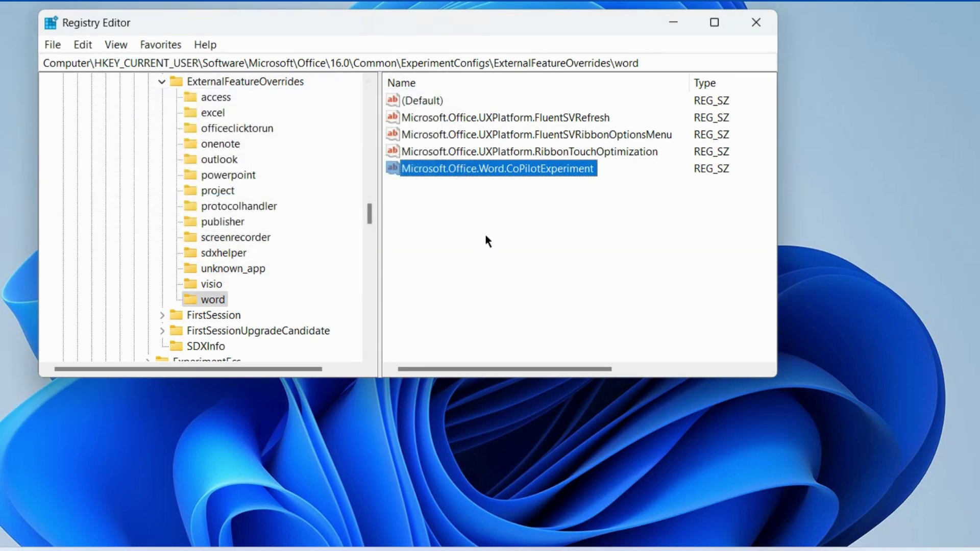
scroll(484, 233, right, 2)
scroll(485, 234, right, 2)
scroll(484, 233, right, 2)
scroll(485, 234, right, 2)
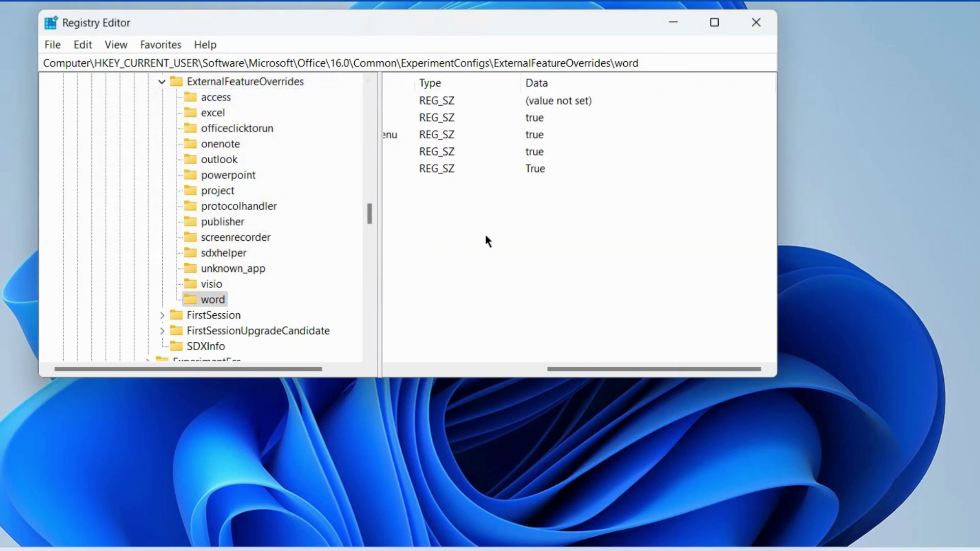
scroll(485, 234, left, 2)
scroll(485, 234, left, 2)
scroll(485, 233, left, 2)
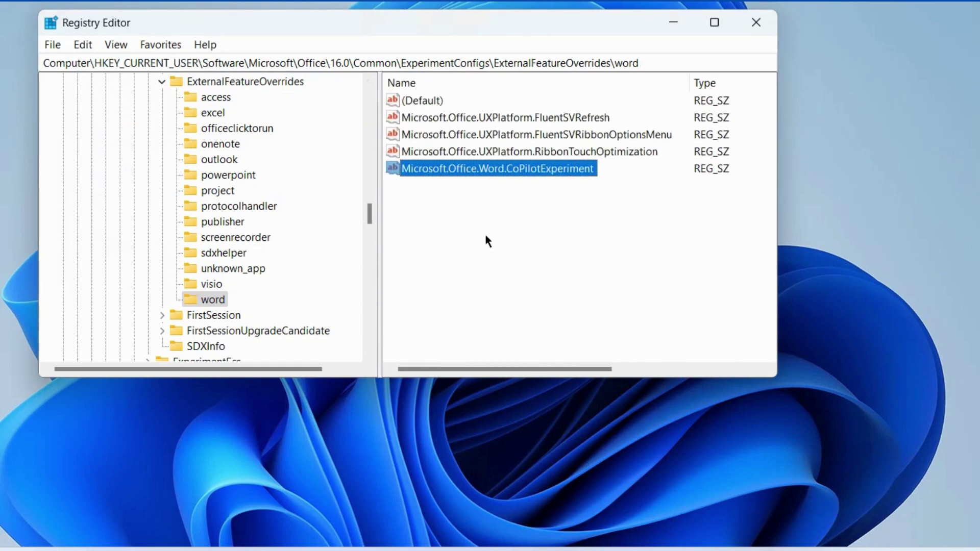